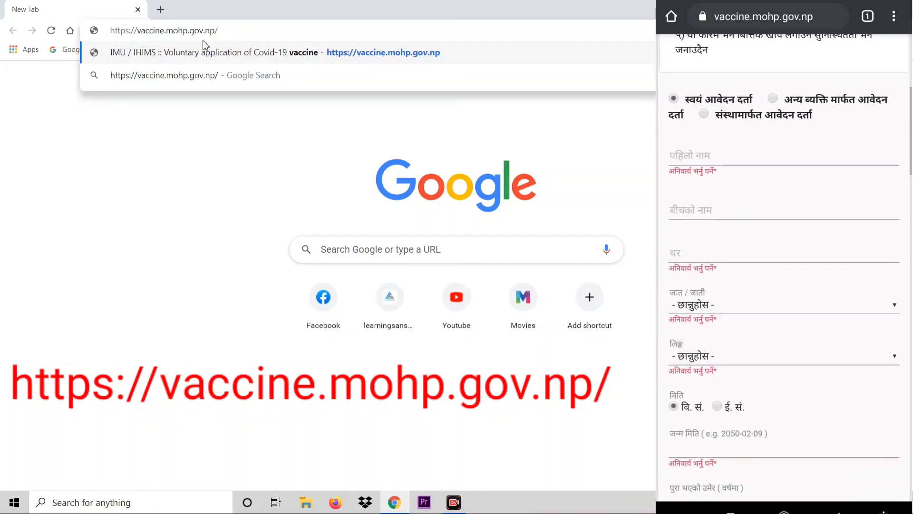
# Load vaccine.mohp.gov.np and scroll down to the COVID-19 first-dose application form.
pyautogui.press('Return')
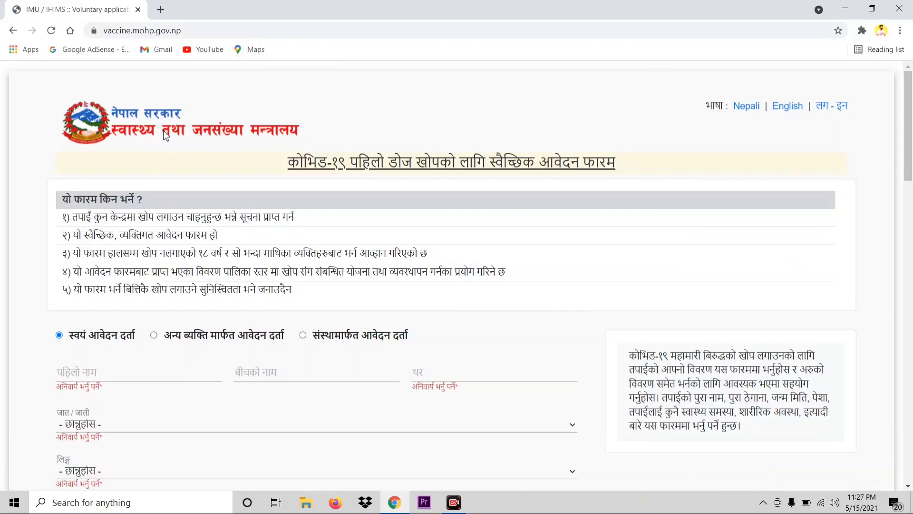
pyautogui.scroll(-2, 276, 145)
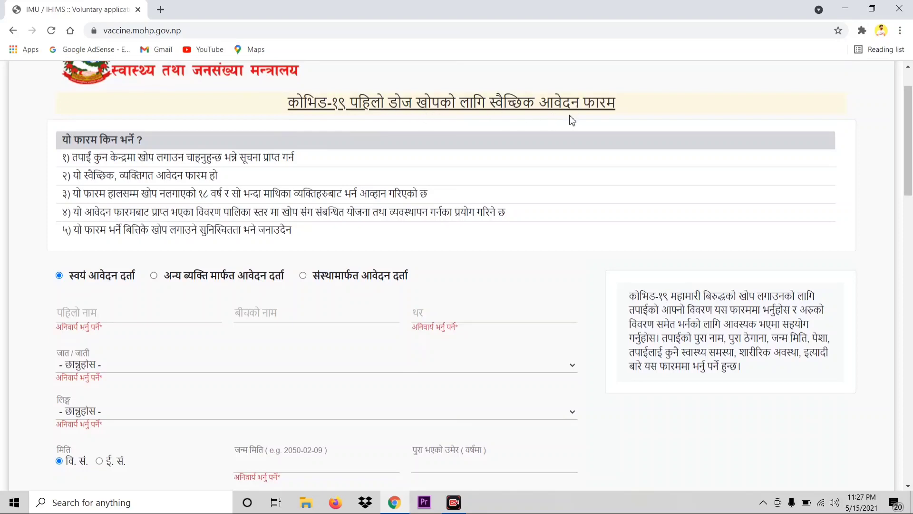
pyautogui.scroll(-2, 416, 156)
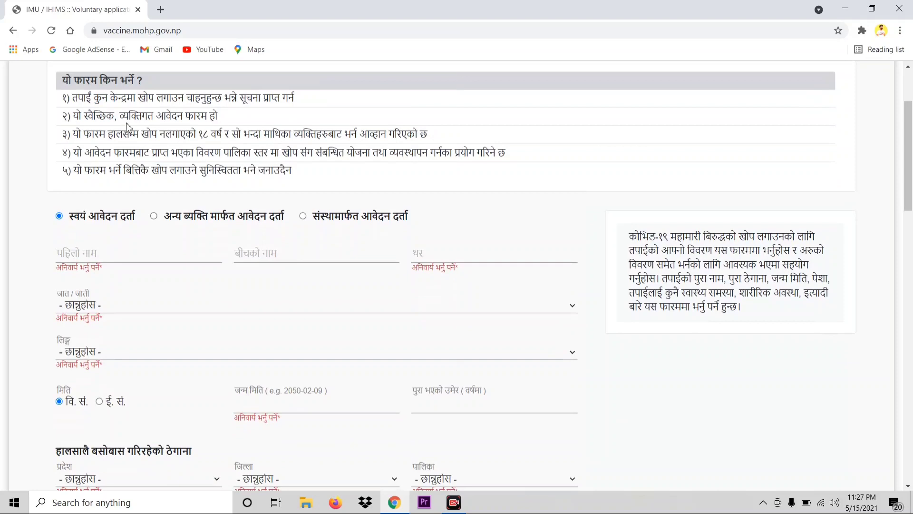
pyautogui.scroll(2, 126, 126)
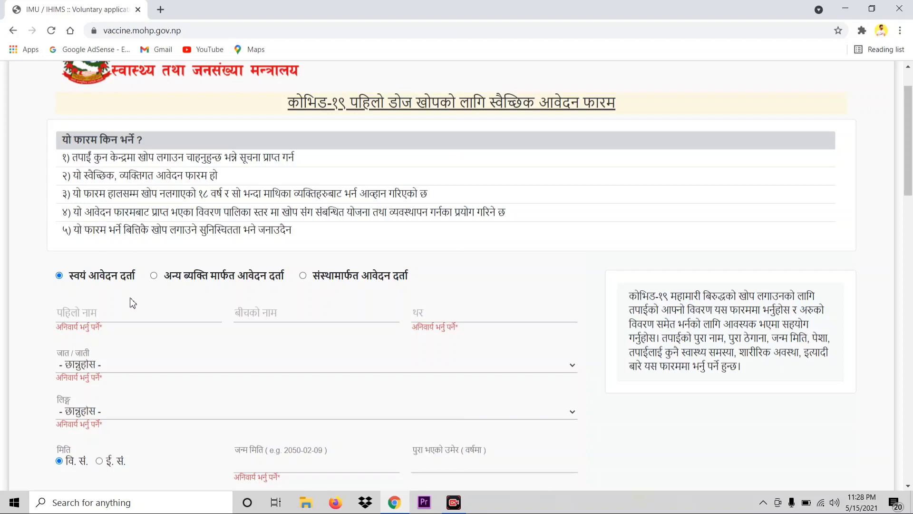
pyautogui.scroll(-3, 131, 302)
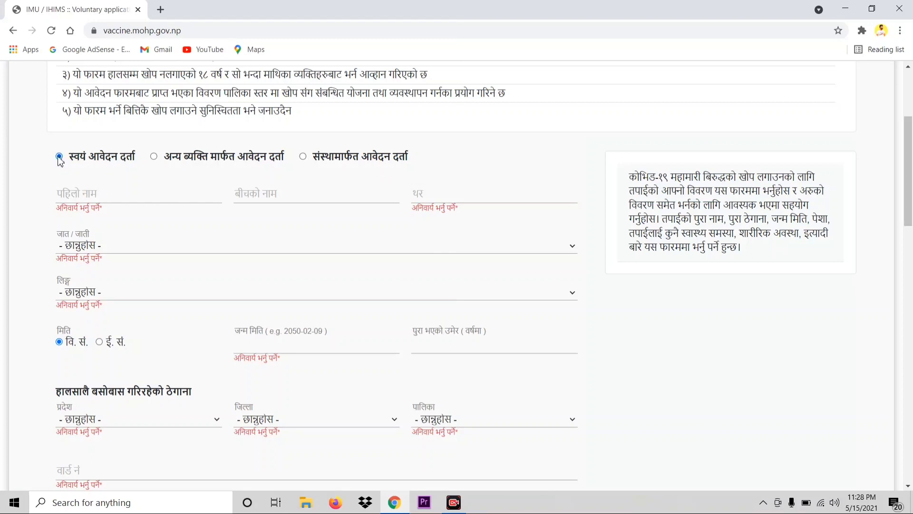
pyautogui.click(154, 159)
pyautogui.click(59, 157)
pyautogui.click(71, 195)
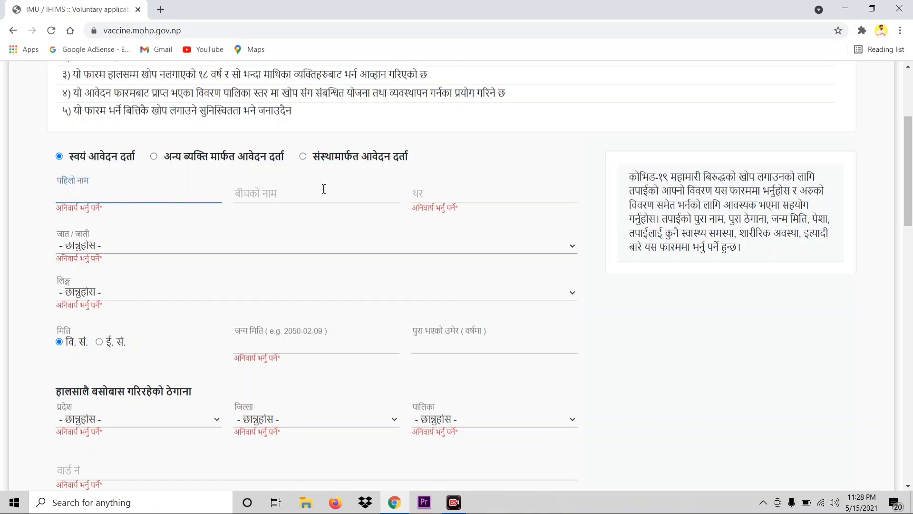
pyautogui.click(257, 198)
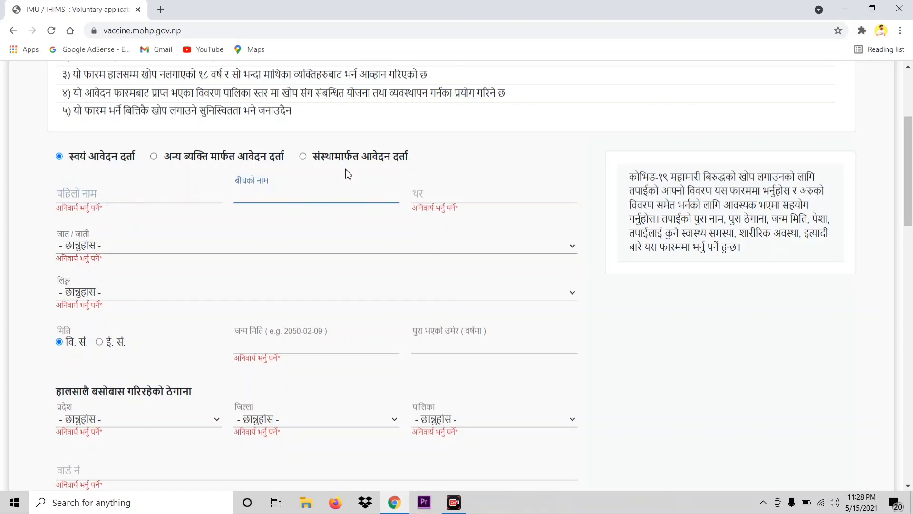
pyautogui.click(441, 198)
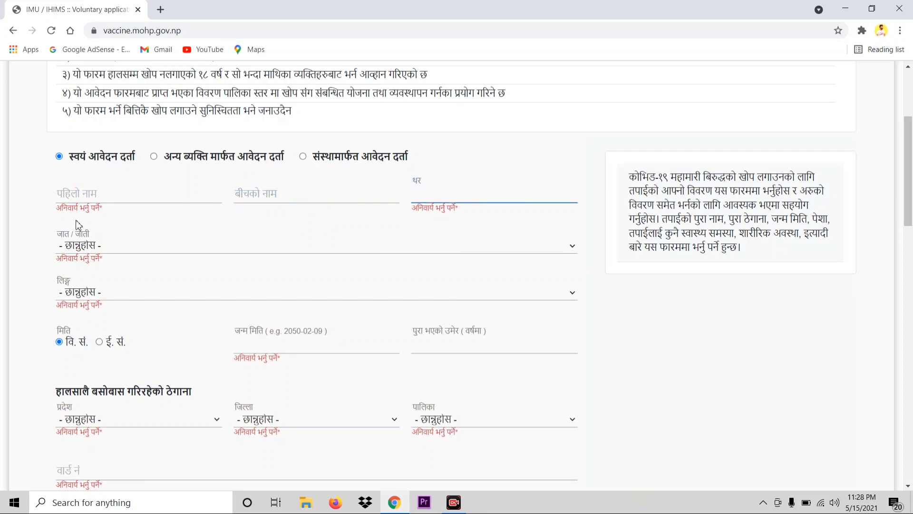
pyautogui.click(574, 248)
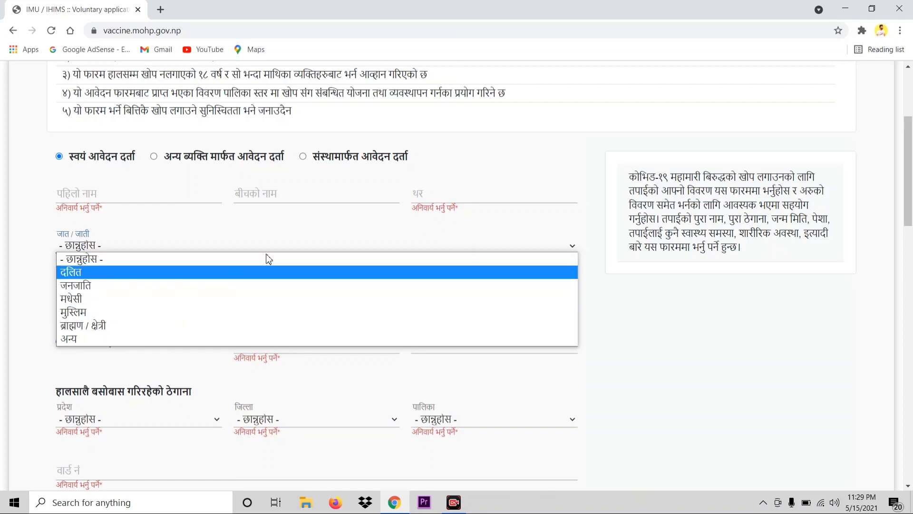
pyautogui.click(332, 226)
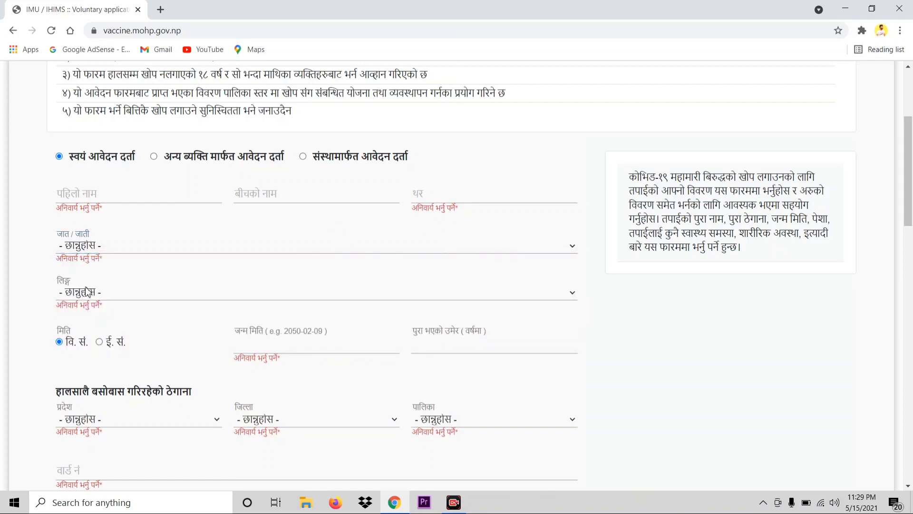
pyautogui.click(550, 291)
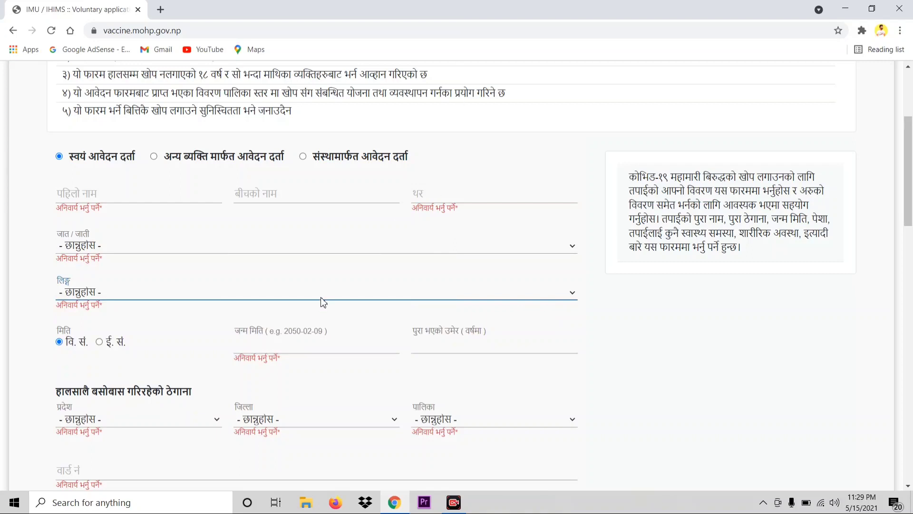
pyautogui.scroll(-1, 323, 302)
pyautogui.click(276, 287)
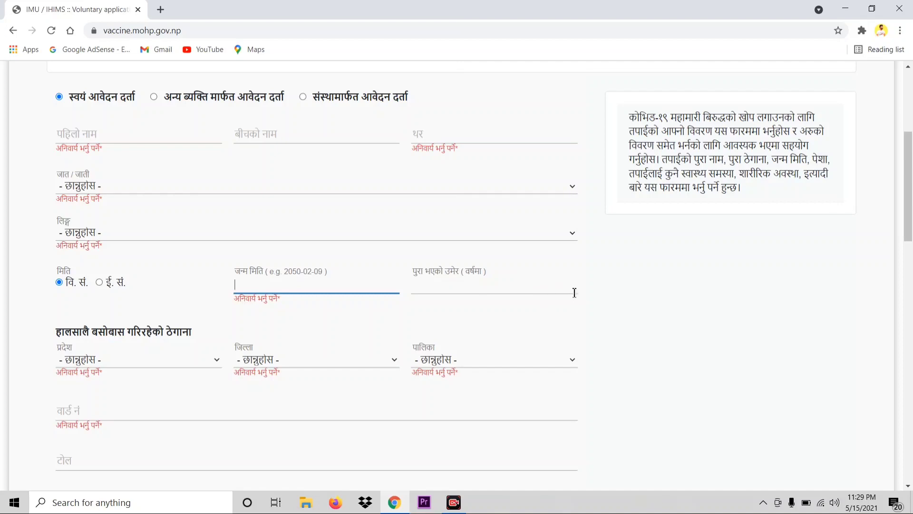
# Select the age-in-completed-years field, then scroll down to the current address section.
pyautogui.click(572, 280)
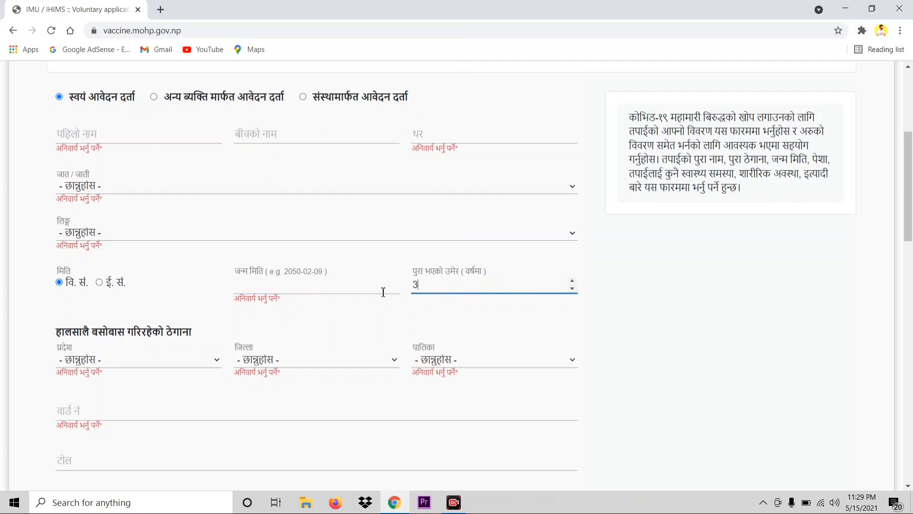
pyautogui.scroll(-1, 157, 206)
pyautogui.scroll(1, 204, 220)
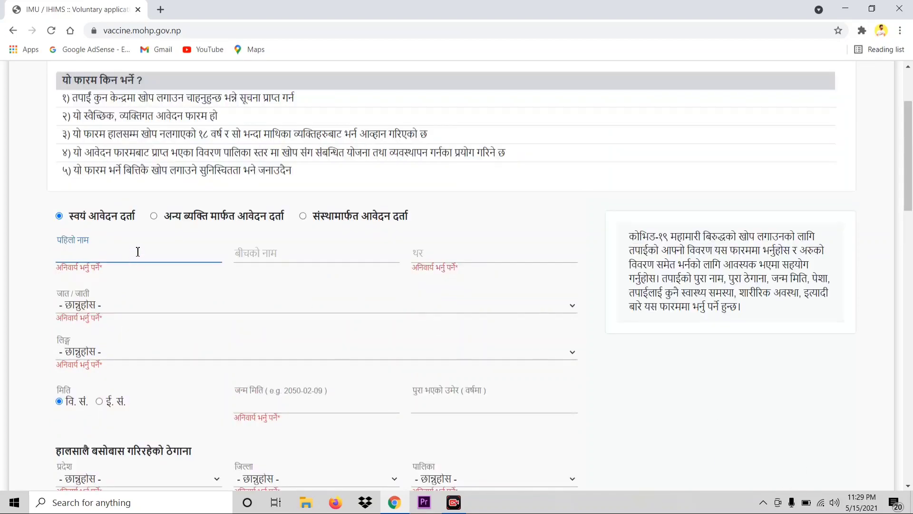
pyautogui.scroll(-1, 138, 251)
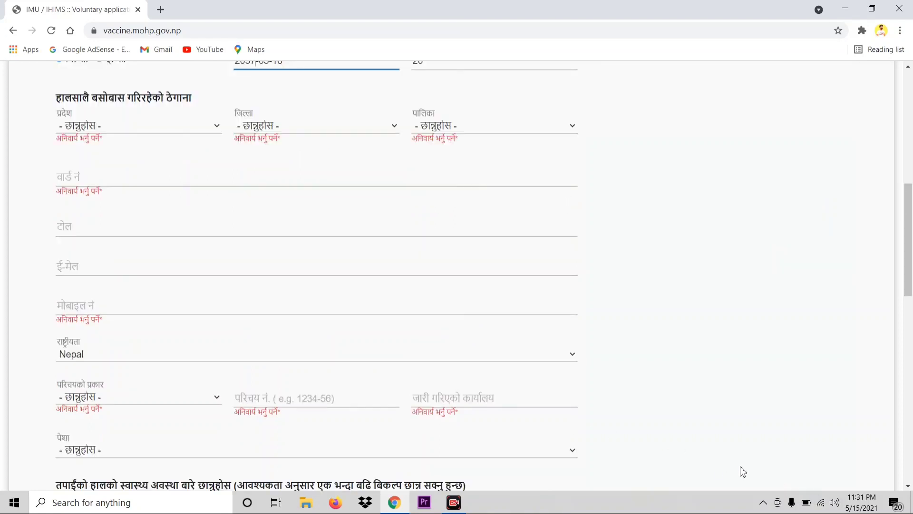
pyautogui.click(217, 126)
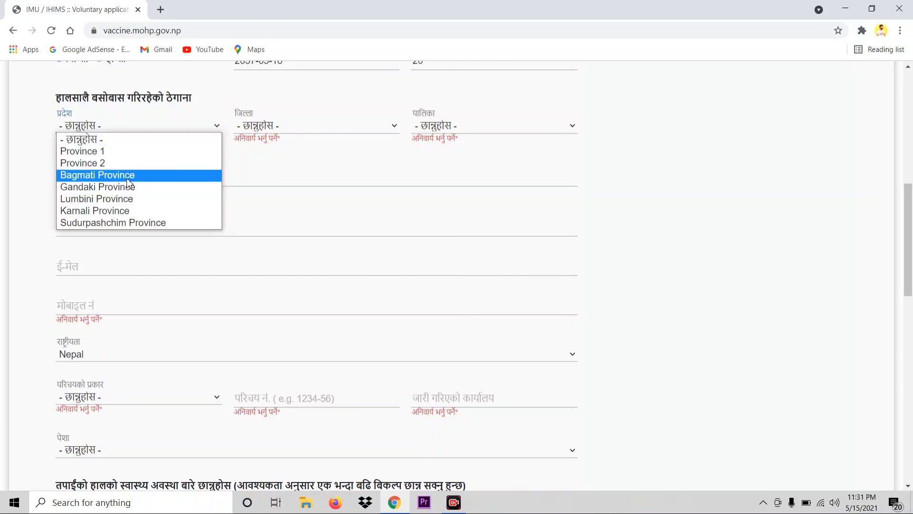
pyautogui.click(104, 163)
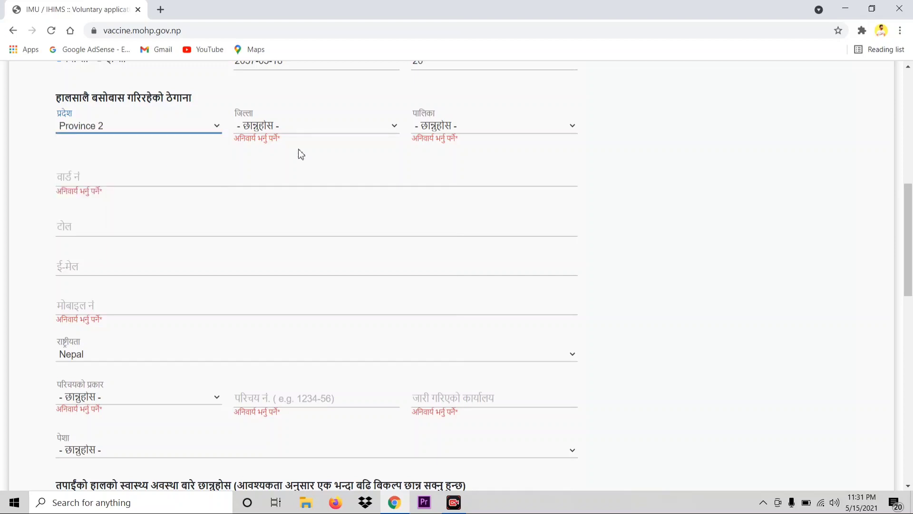
pyautogui.click(390, 126)
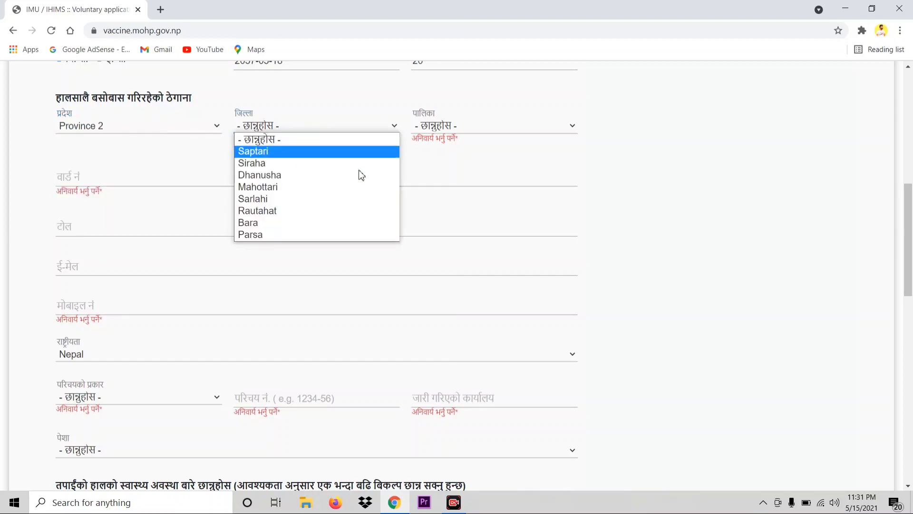
pyautogui.click(313, 189)
pyautogui.click(563, 131)
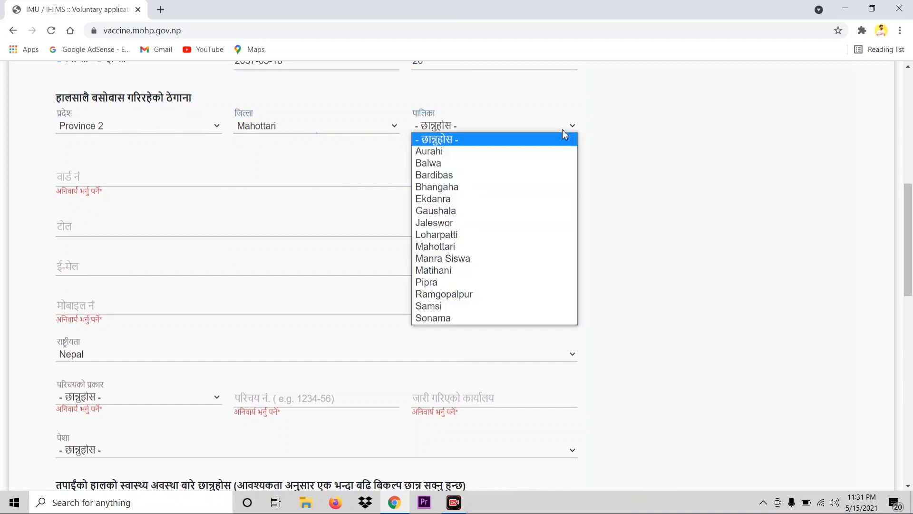
pyautogui.click(506, 174)
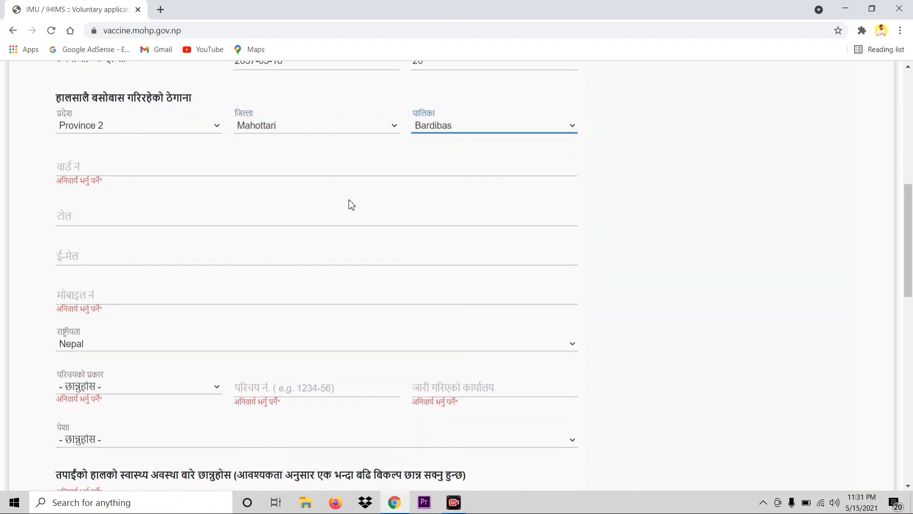
pyautogui.click(93, 168)
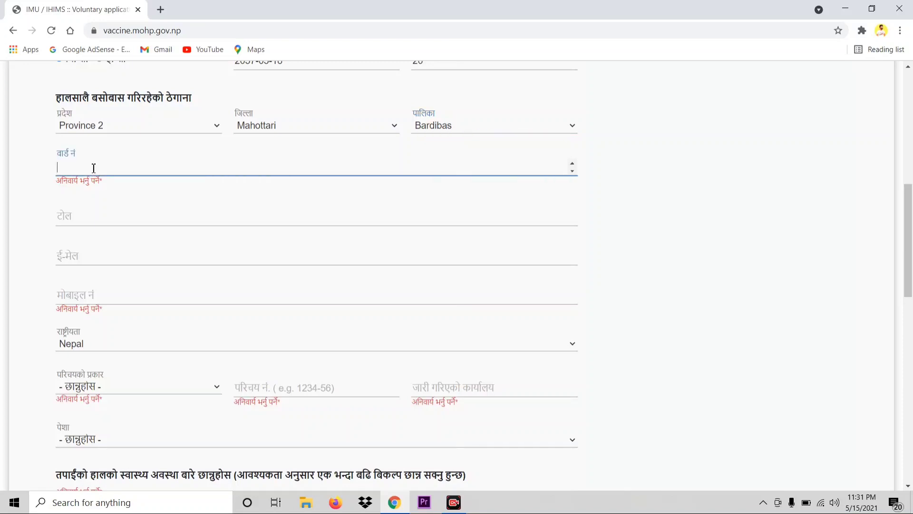
pyautogui.write('11')
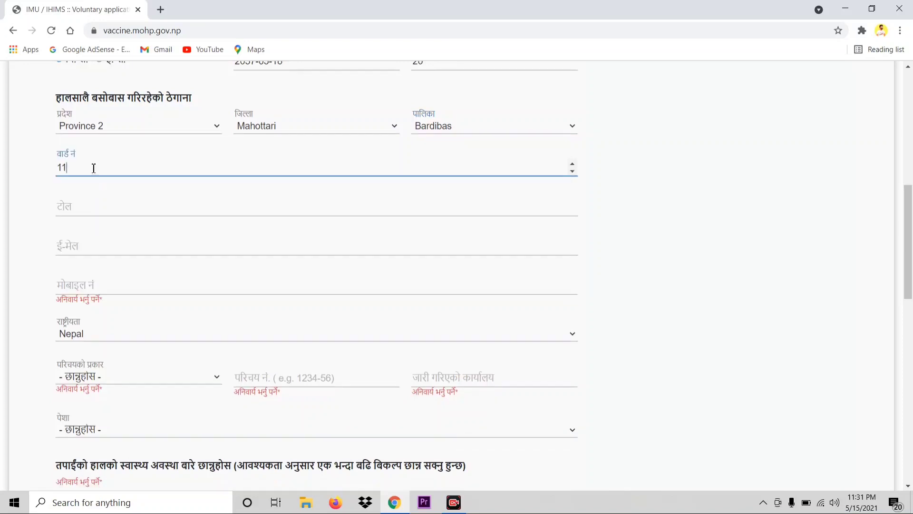
pyautogui.click(96, 208)
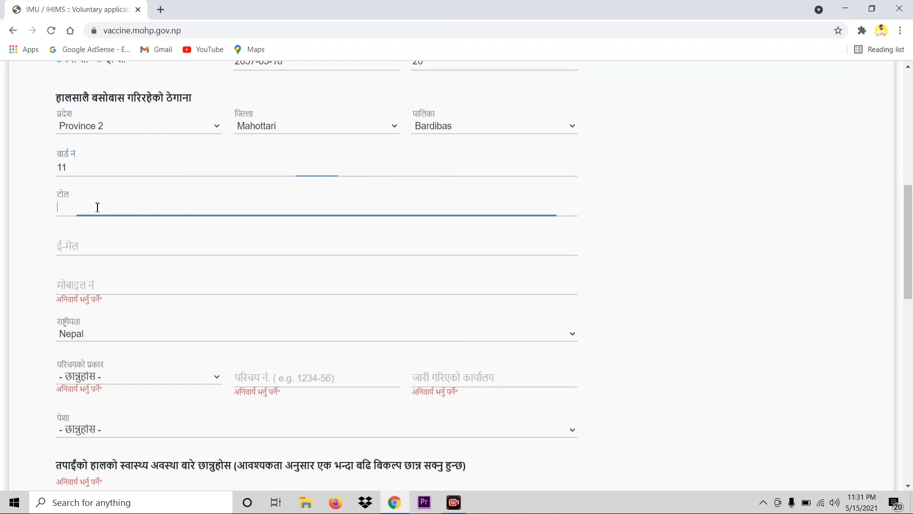
# Enter the applicant's e-mail address and fill the mobile number from the saved autofill entry.
pyautogui.click(88, 252)
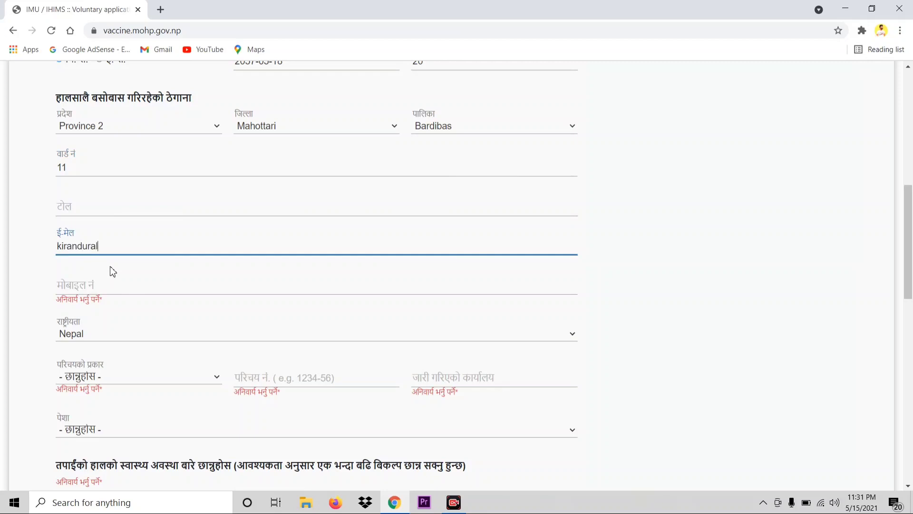
pyautogui.click(139, 284)
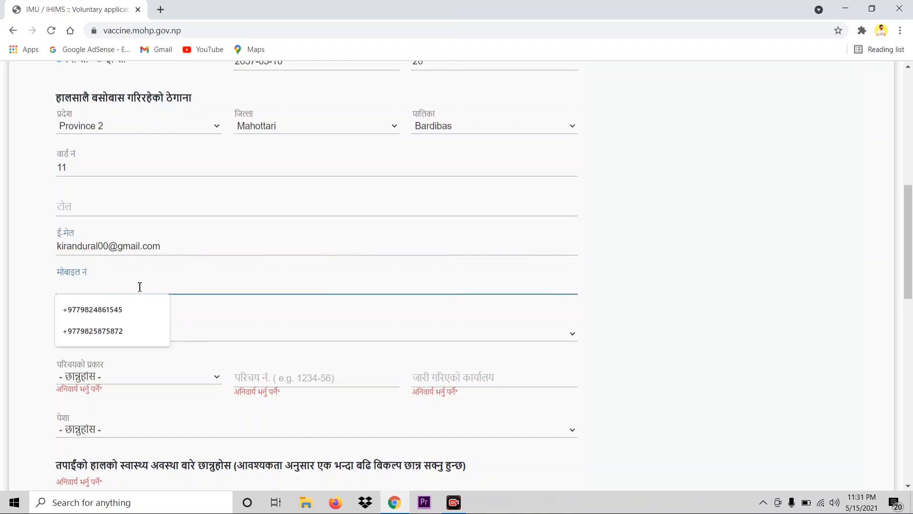
pyautogui.click(132, 310)
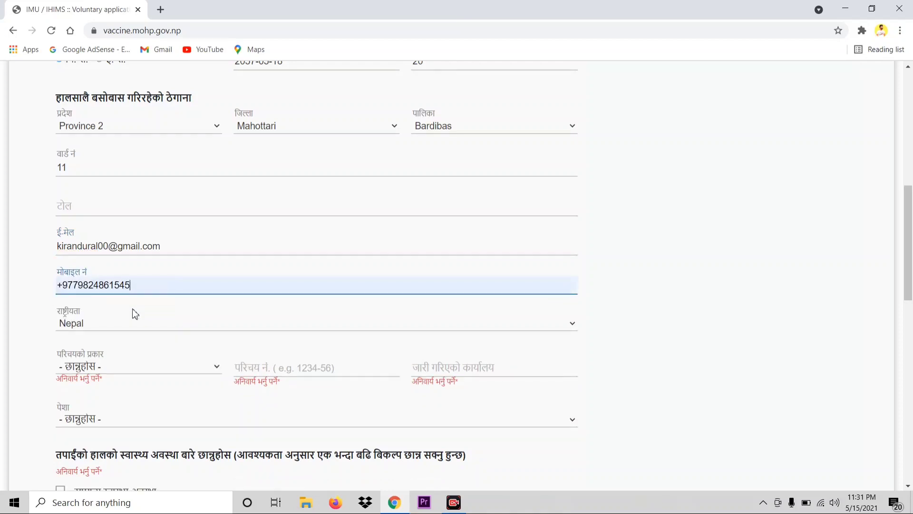
pyautogui.scroll(-1, 139, 312)
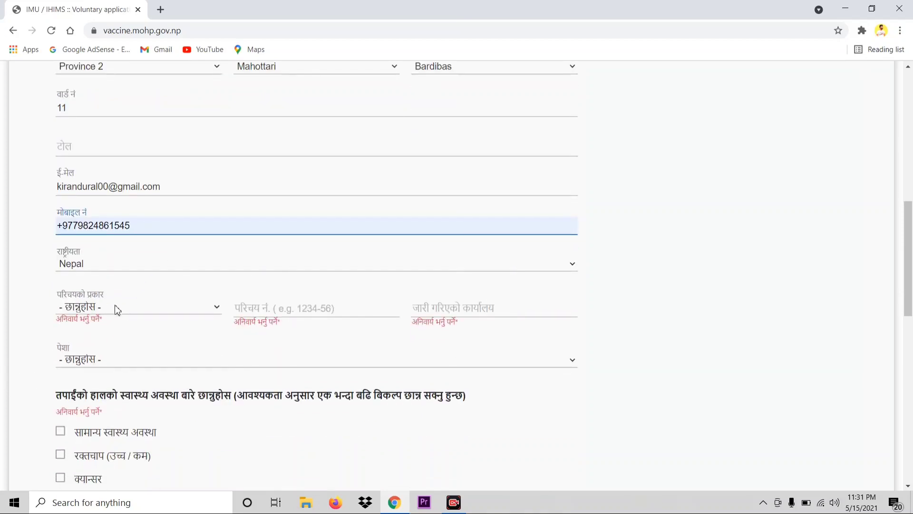
pyautogui.click(215, 308)
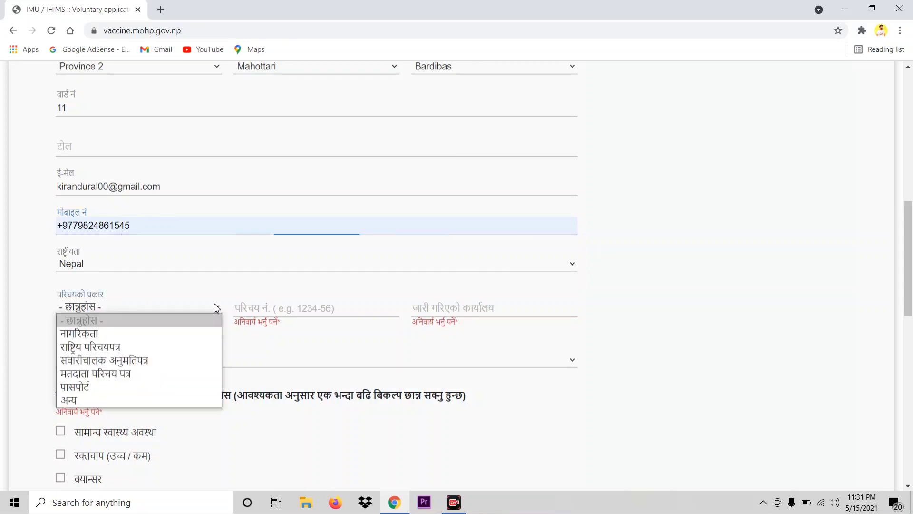
# Set the ID type to नागरिकता (citizenship) and fill its number and issuing office Sindhuli.
pyautogui.click(166, 333)
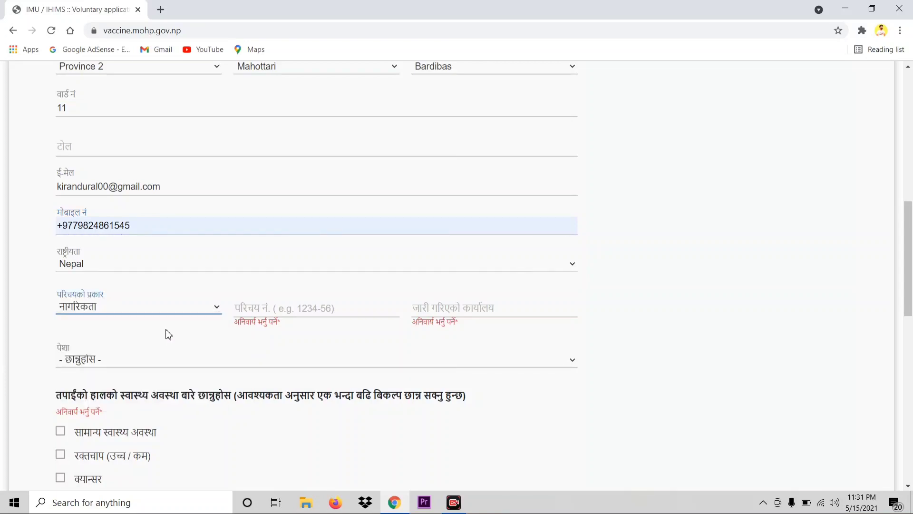
pyautogui.click(213, 311)
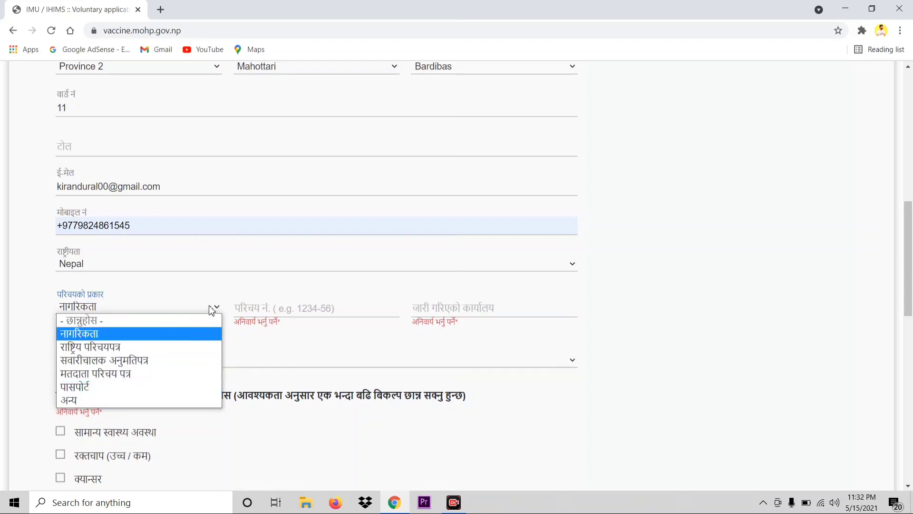
pyautogui.click(282, 312)
pyautogui.click(279, 309)
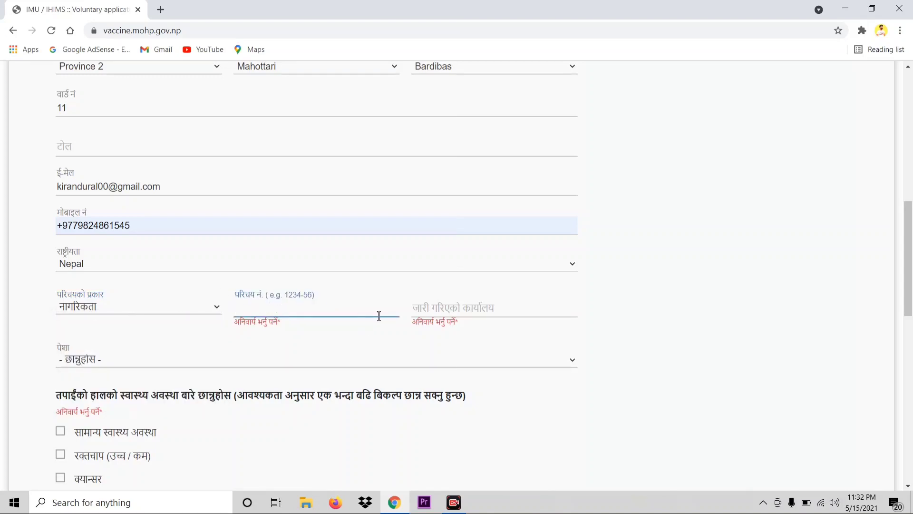
pyautogui.click(440, 310)
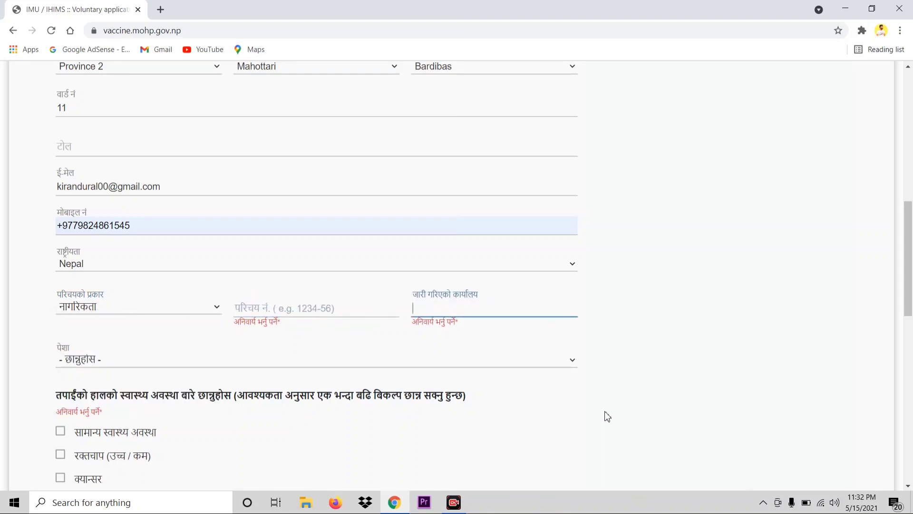
pyautogui.click(316, 311)
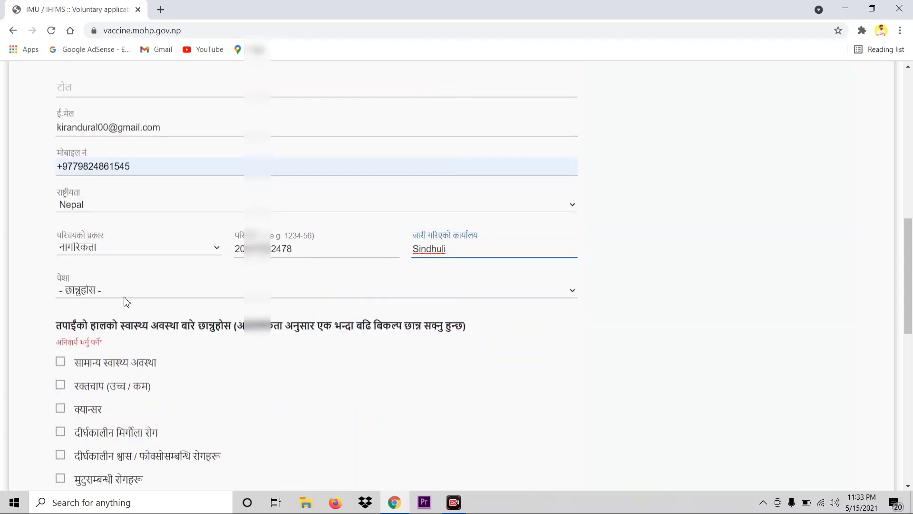
# Choose विद्यार्थी (student) from the पेशा occupation list.
pyautogui.click(574, 291)
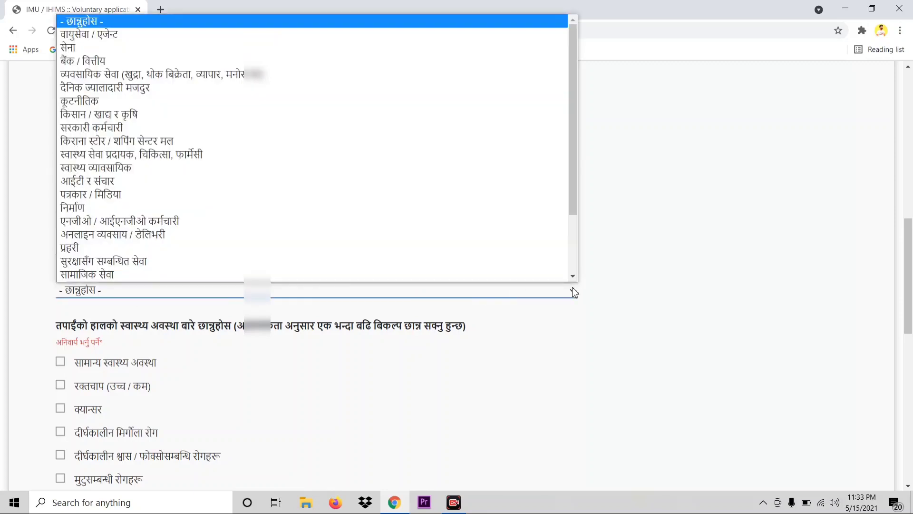
pyautogui.scroll(-1, 195, 168)
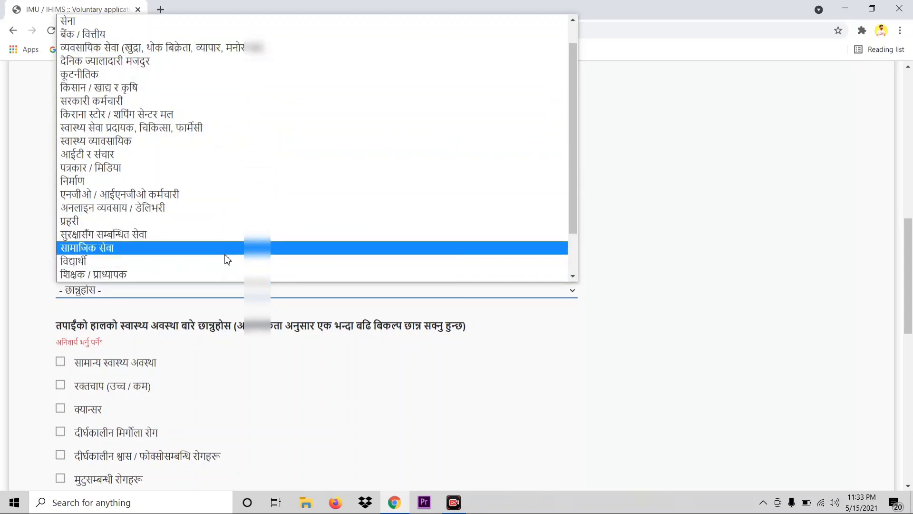
pyautogui.click(129, 261)
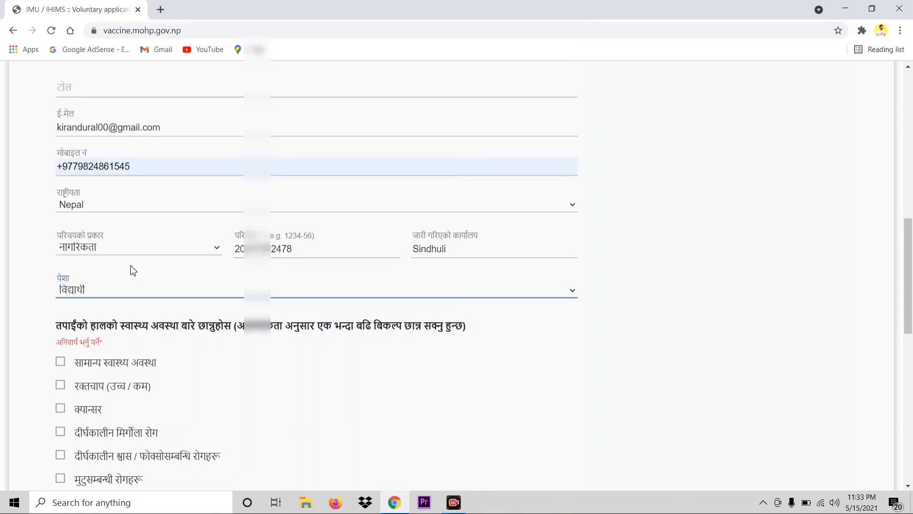
pyautogui.scroll(-1, 191, 350)
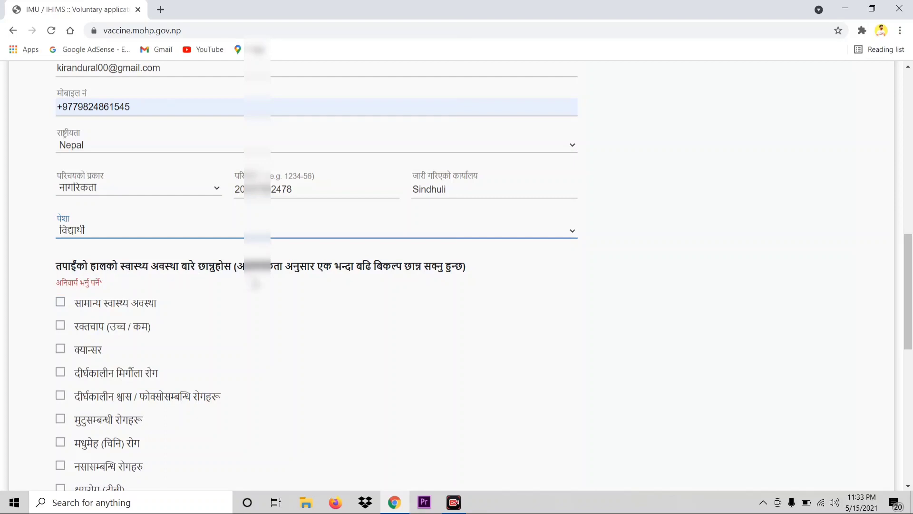
# Tick सामान्य स्वास्थ्य अवस्था (normal health) and scroll down to the vaccine centre and submit area.
pyautogui.scroll(-1, 204, 305)
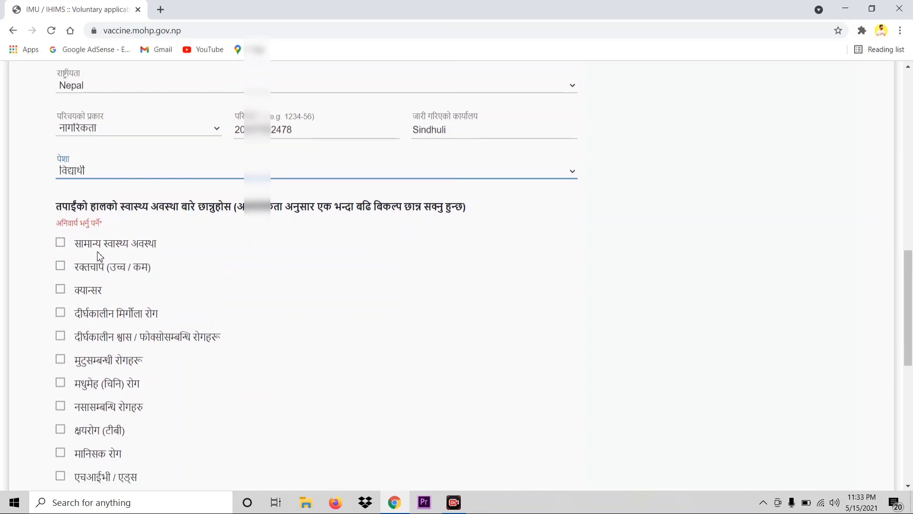
pyautogui.scroll(-1, 102, 252)
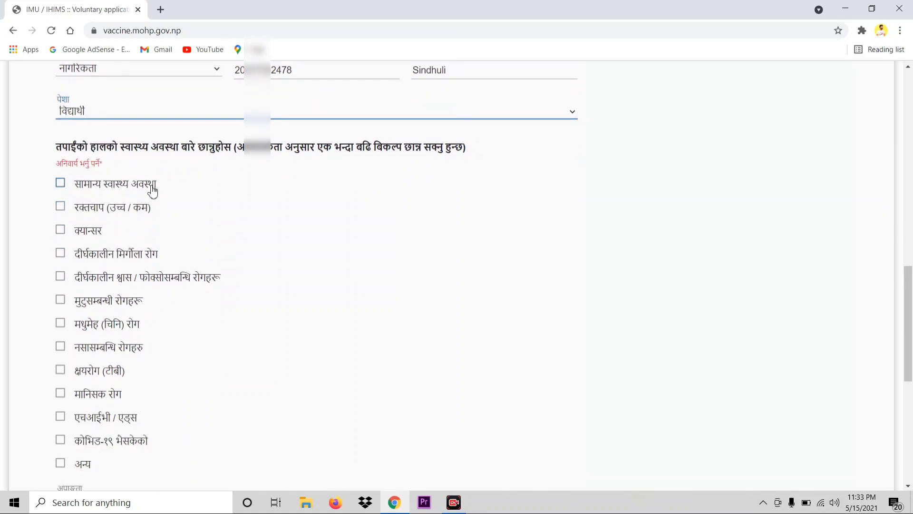
pyautogui.click(61, 187)
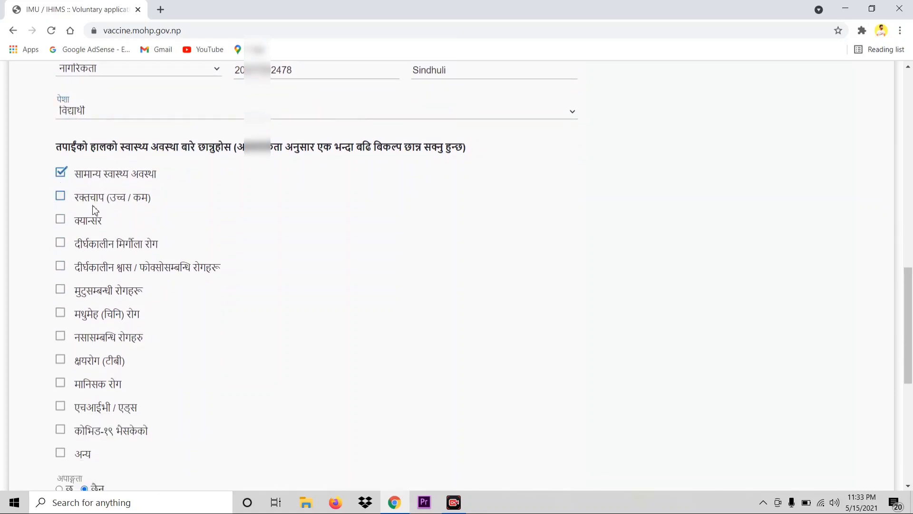
pyautogui.scroll(-1, 92, 209)
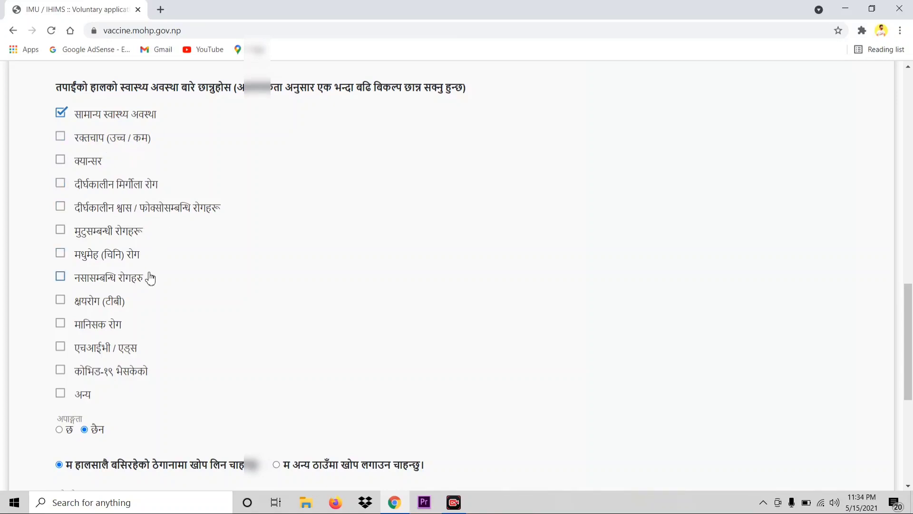
pyautogui.scroll(-2, 149, 289)
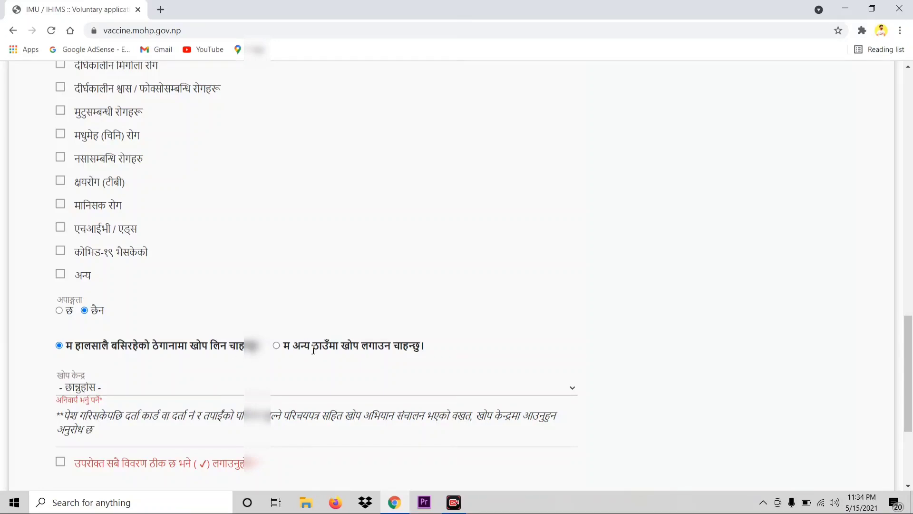
pyautogui.scroll(-1, 367, 363)
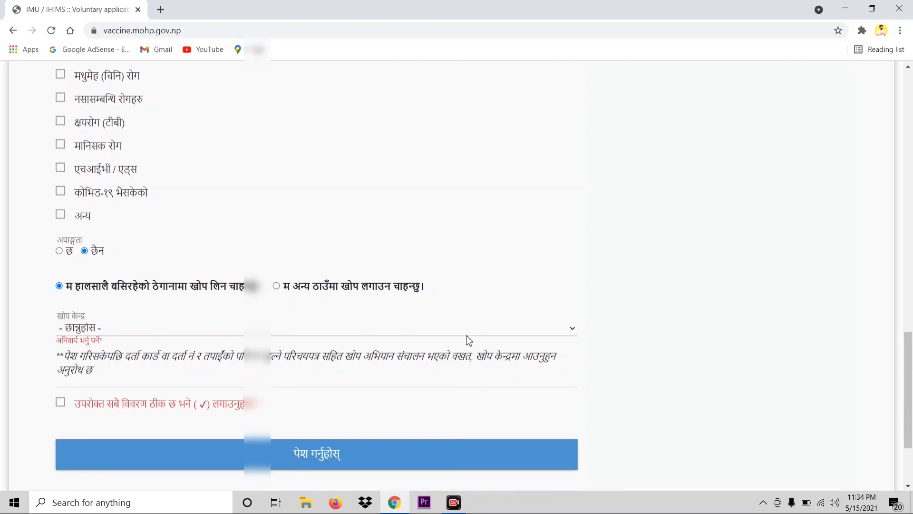
# Pick a Mahottari vaccination centre and tick the declaration that all details are correct.
pyautogui.click(561, 328)
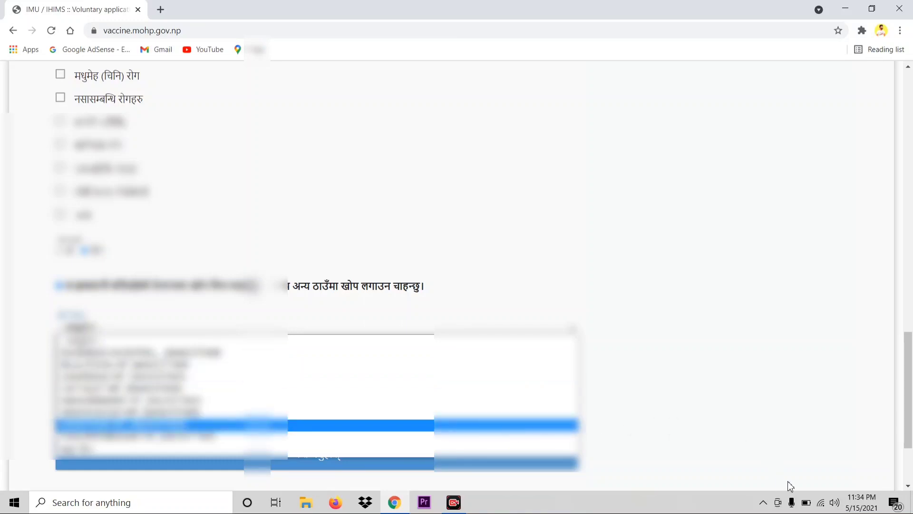
pyautogui.scroll(-2, 788, 484)
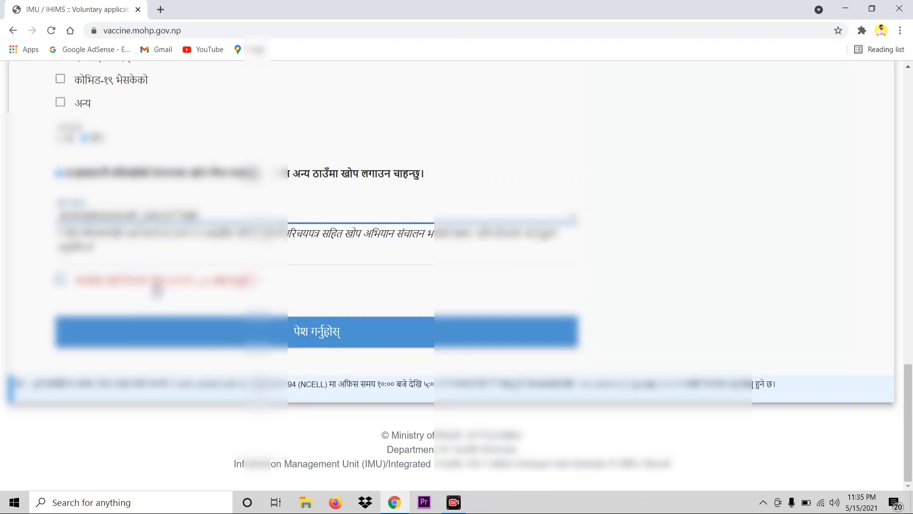
pyautogui.click(60, 279)
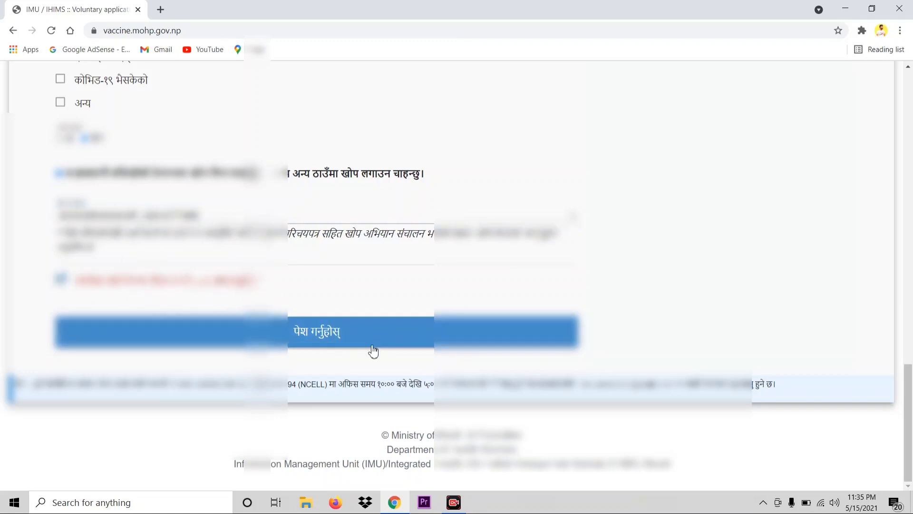
# Submit with पेश गर्नुहोस् and confirm the reviewed details with प्रविष्ट गर्नुहोस्.
pyautogui.click(299, 338)
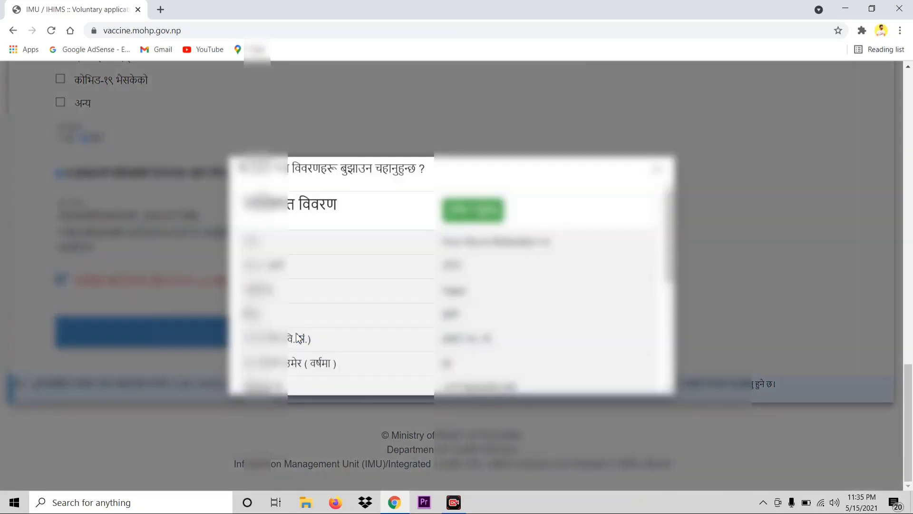
pyautogui.scroll(-3, 405, 342)
pyautogui.scroll(-3, 406, 342)
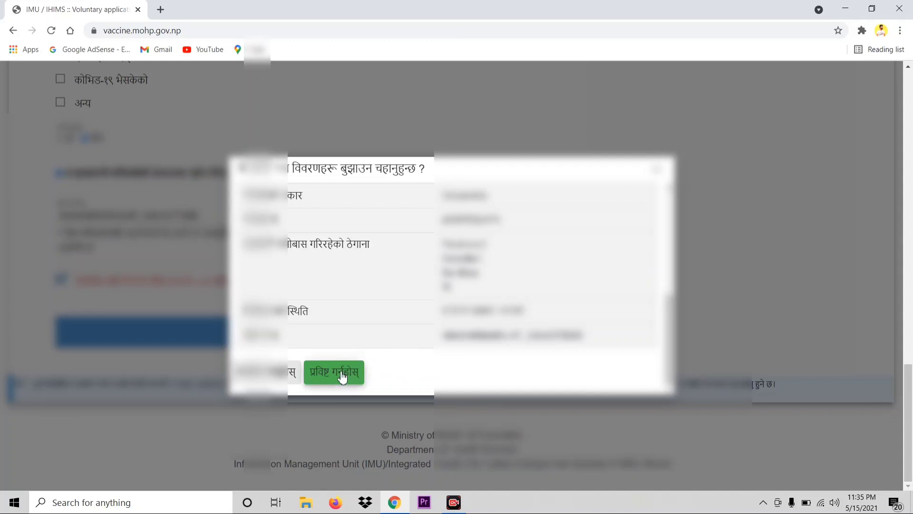
pyautogui.click(339, 374)
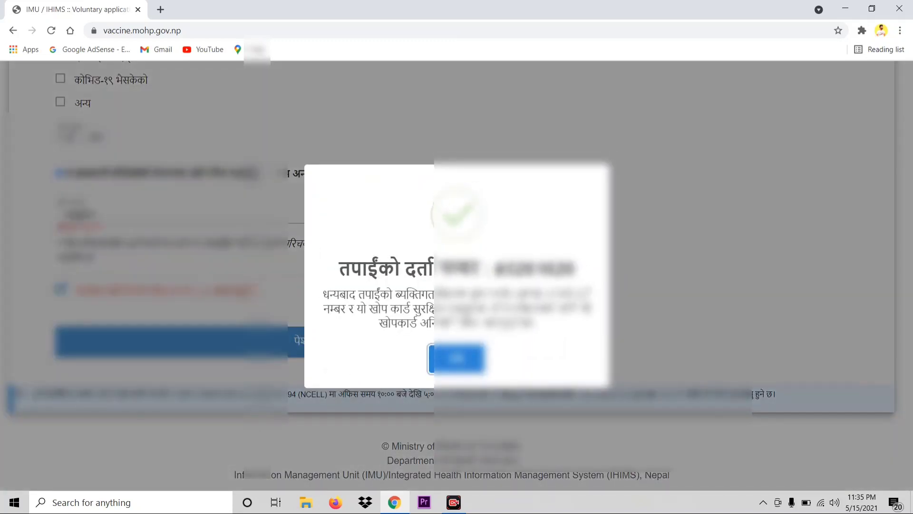
# Copy the registration number, then dismiss the success message to open the vaccine card.
pyautogui.moveTo(496, 268); pyautogui.dragTo(575, 269)
pyautogui.rightClick(547, 268)
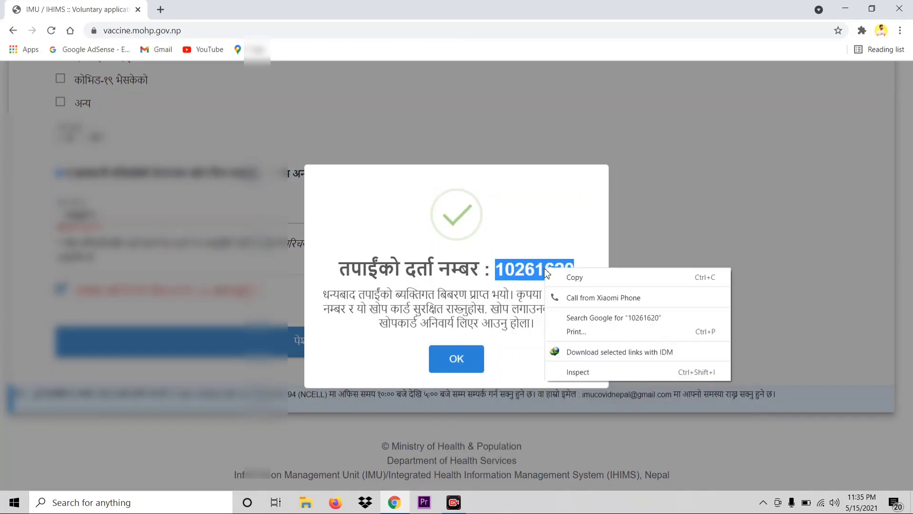
pyautogui.click(575, 280)
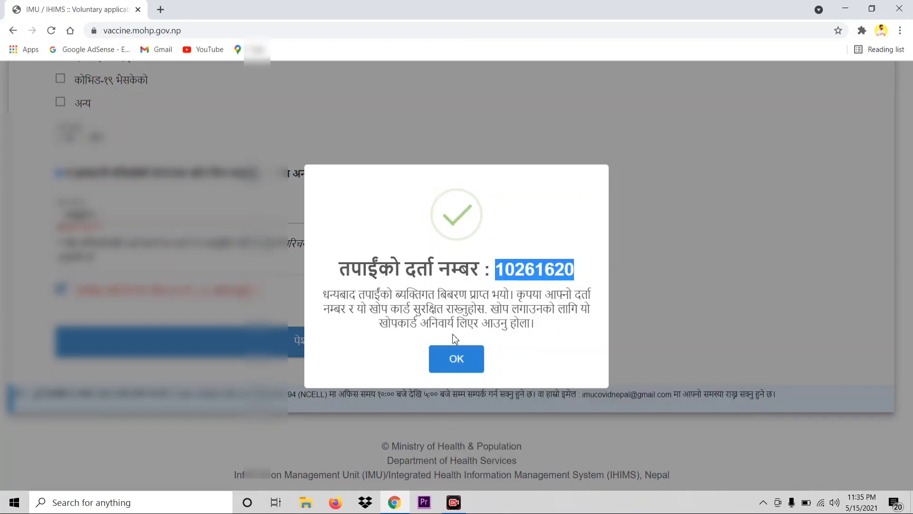
pyautogui.click(456, 361)
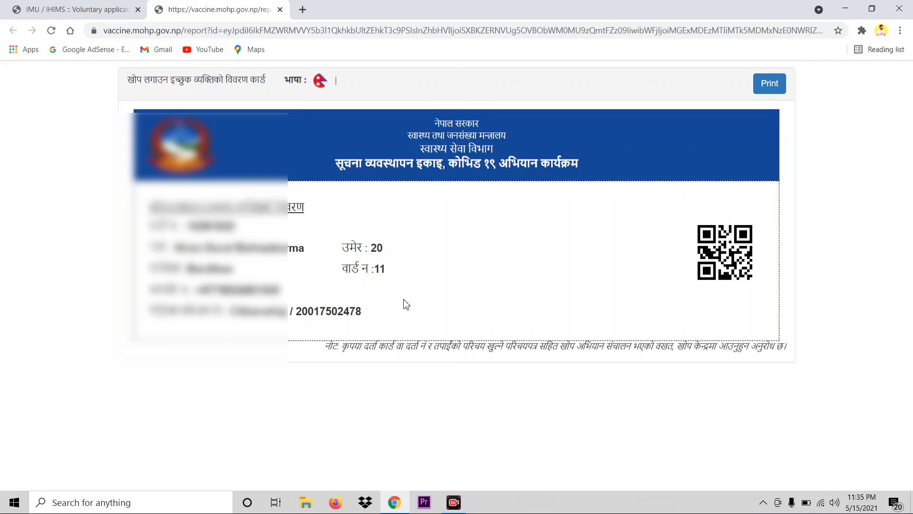
# Print the vaccine card to PDF via Microsoft Print to PDF, portrait and in colour.
pyautogui.click(769, 90)
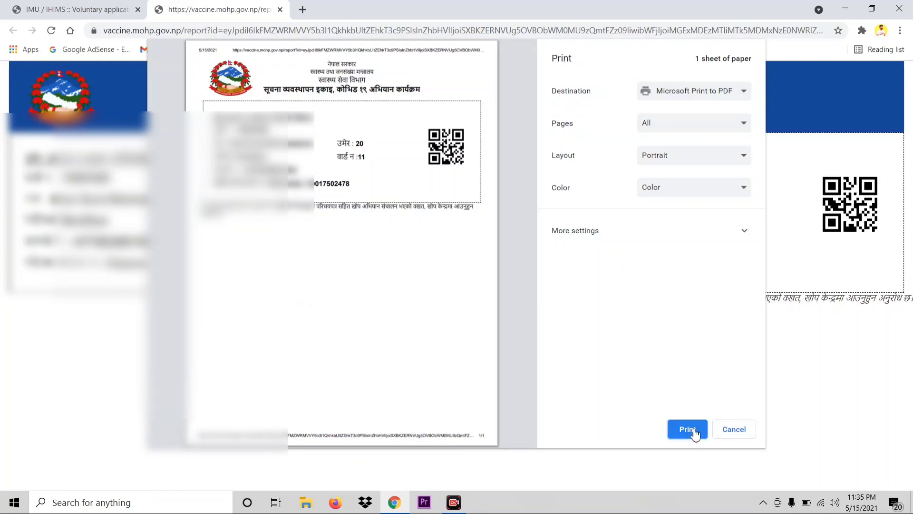
pyautogui.click(727, 429)
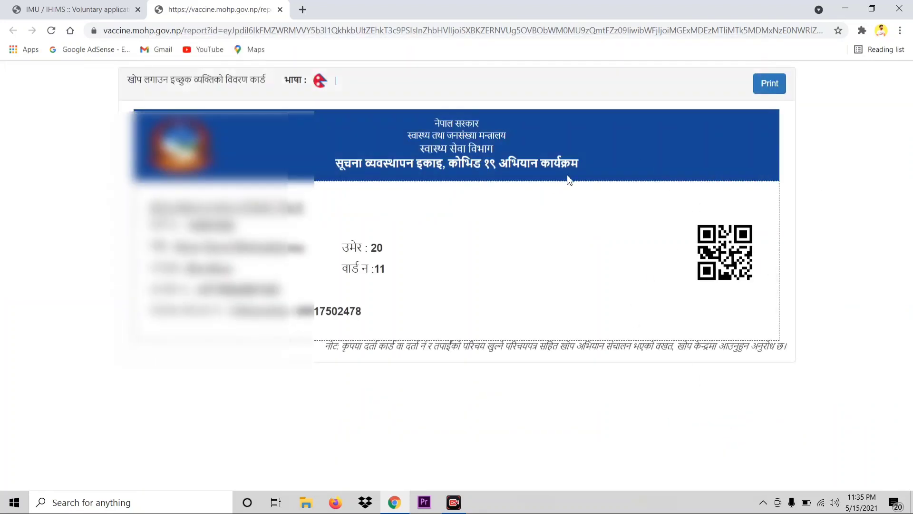